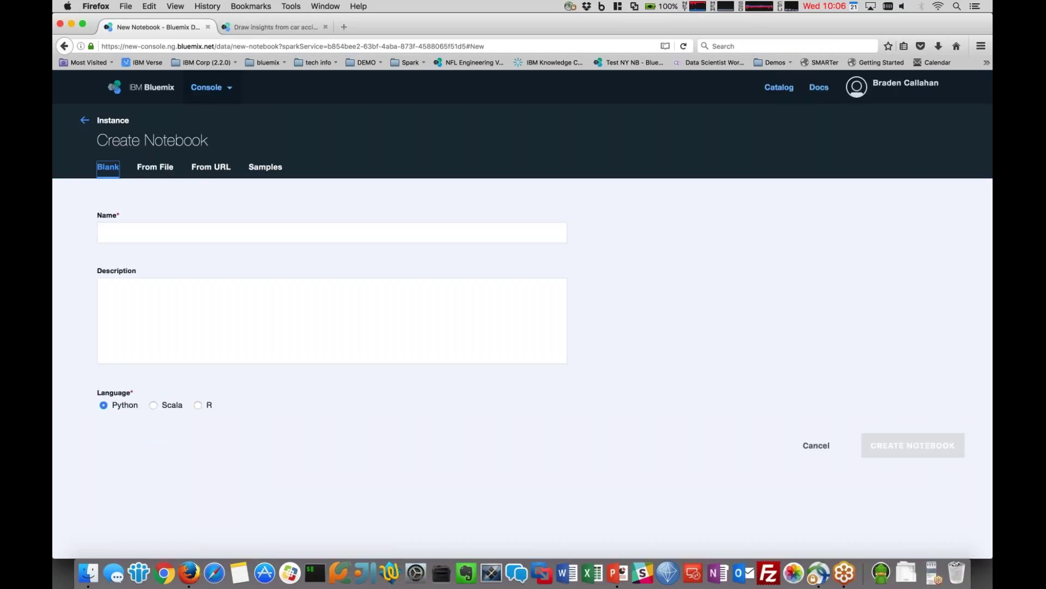
# - Review the notebook creation options for samples, a blank notebook, a local file and a URL
pyautogui.click(265, 167)
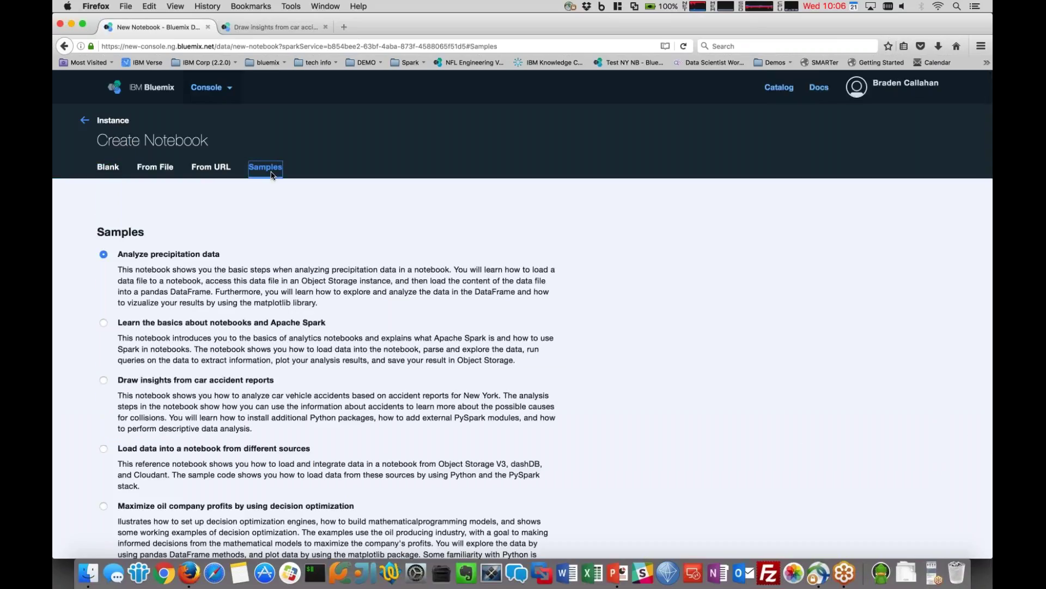
pyautogui.click(104, 170)
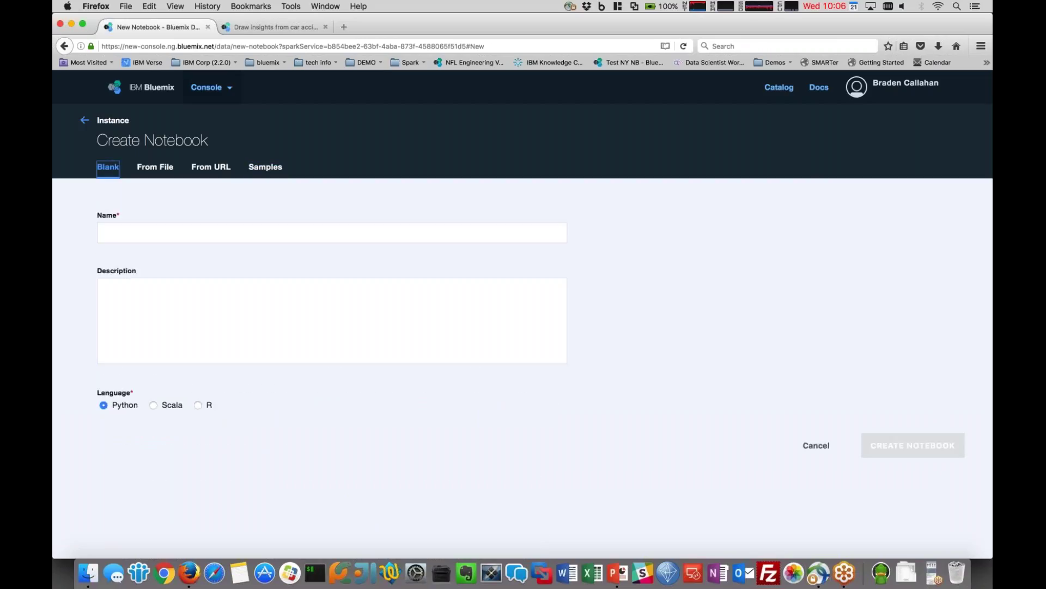
pyautogui.click(156, 167)
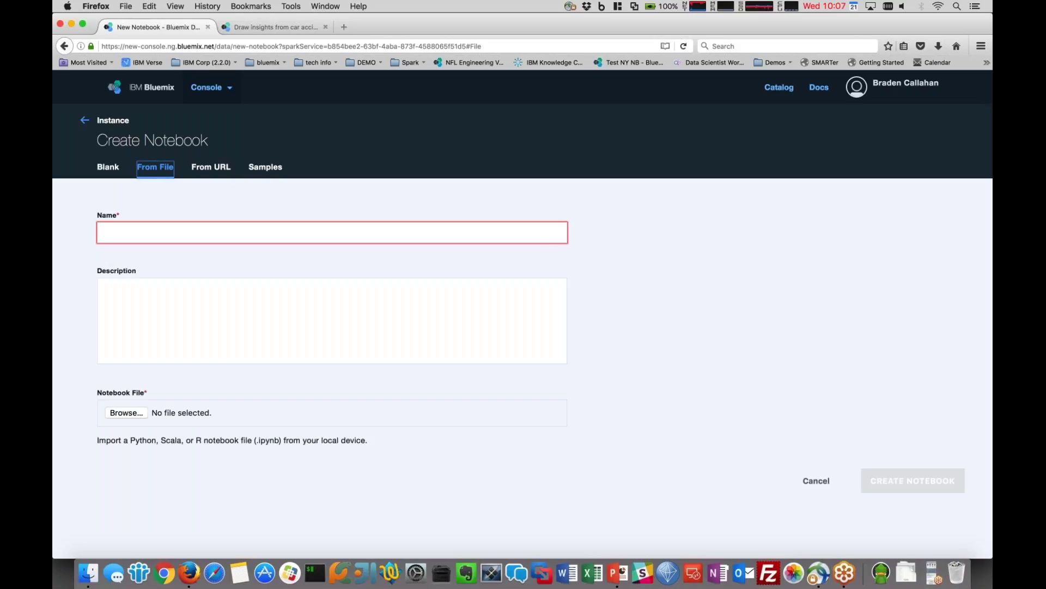
pyautogui.click(211, 166)
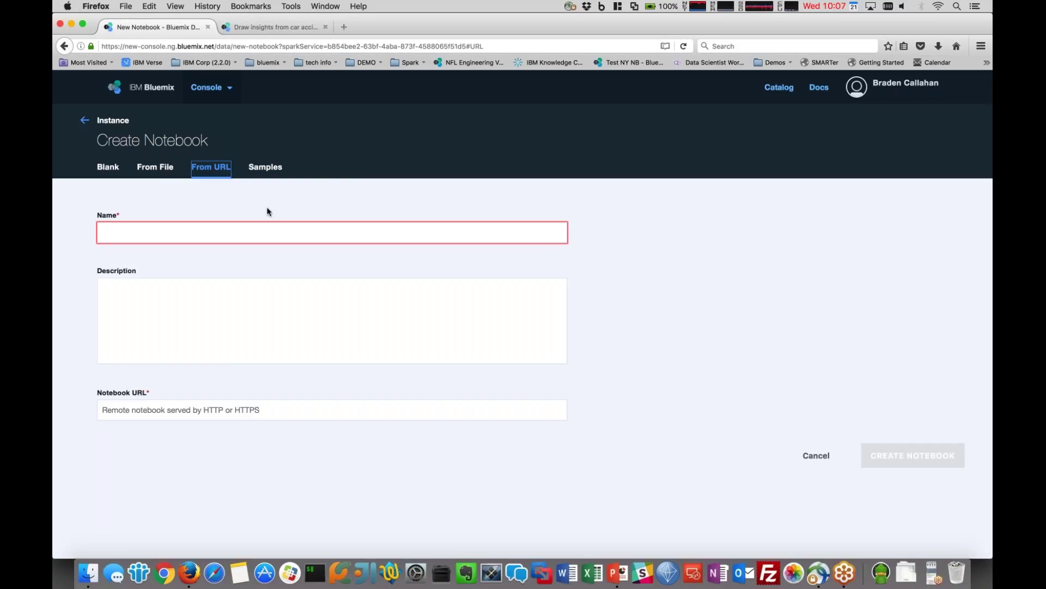
# - Choose the "Draw insights from car accident reports" sample as the basis for the new notebook
pyautogui.click(265, 167)
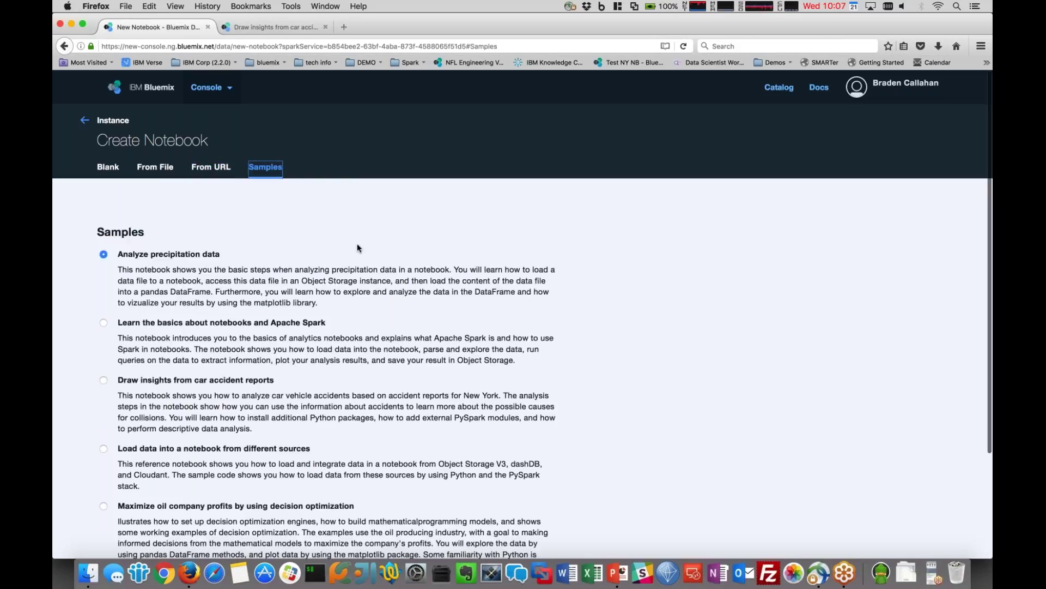
pyautogui.scroll(-5, 382, 278)
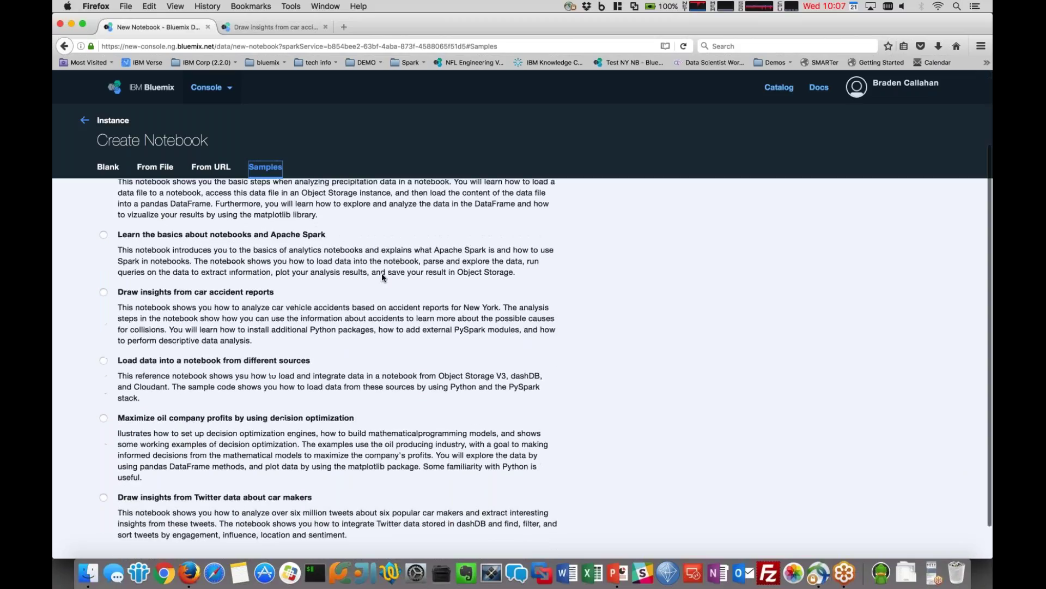
pyautogui.scroll(5, 382, 278)
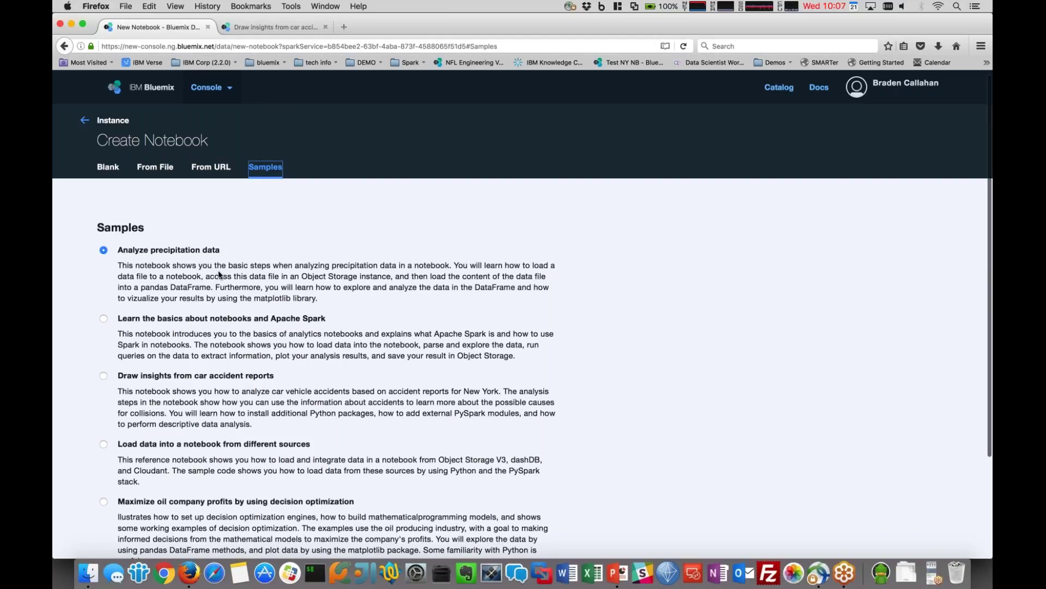
pyautogui.scroll(-3, 276, 313)
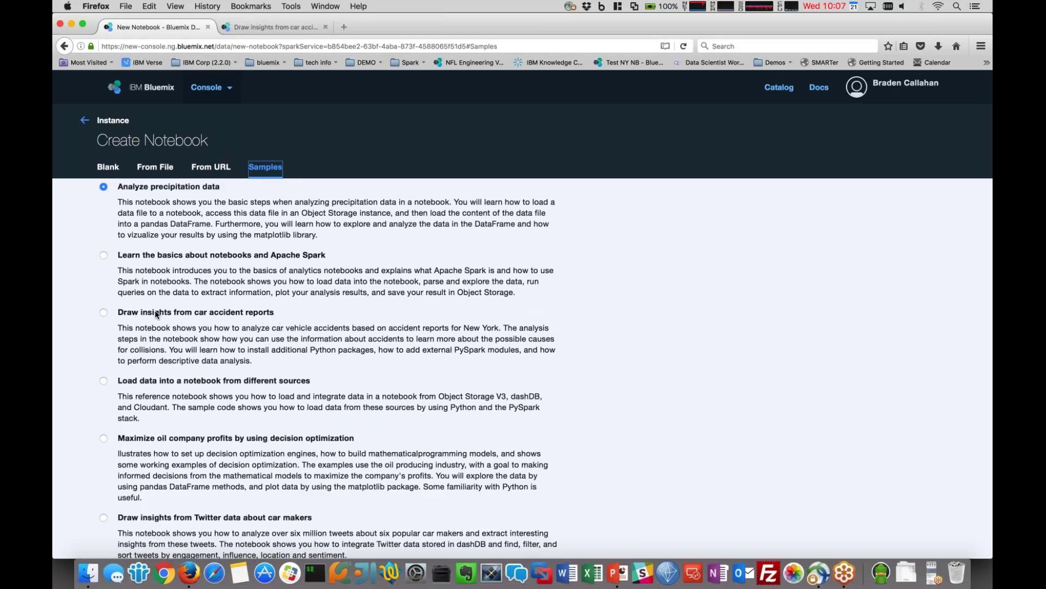
pyautogui.click(190, 314)
pyautogui.scroll(-3, 375, 297)
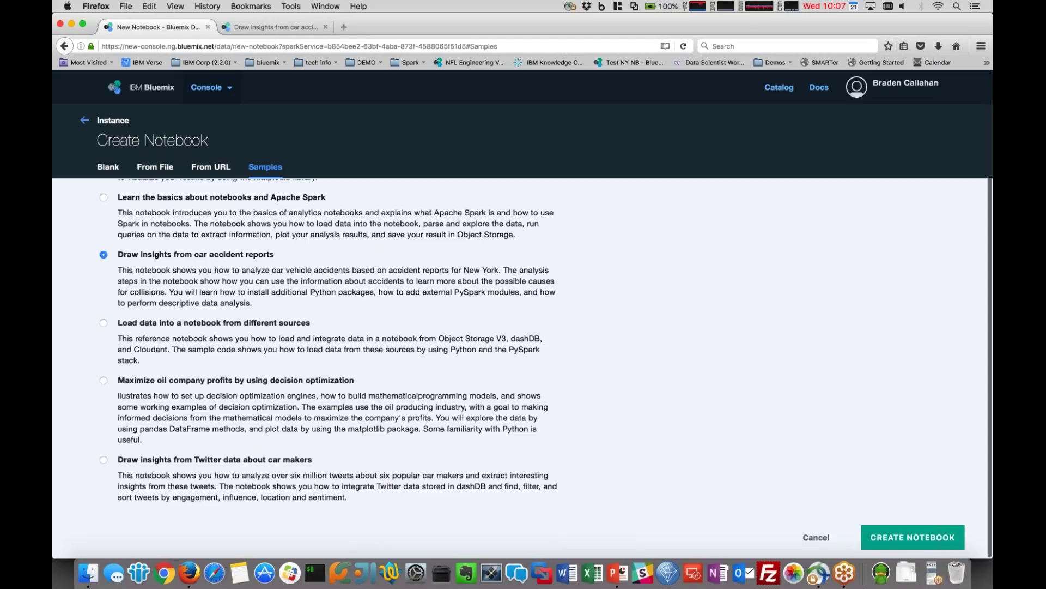
# - Return to the instance's notebook list and open the existing "Draw insights from car accident reports" notebook
pyautogui.click(120, 121)
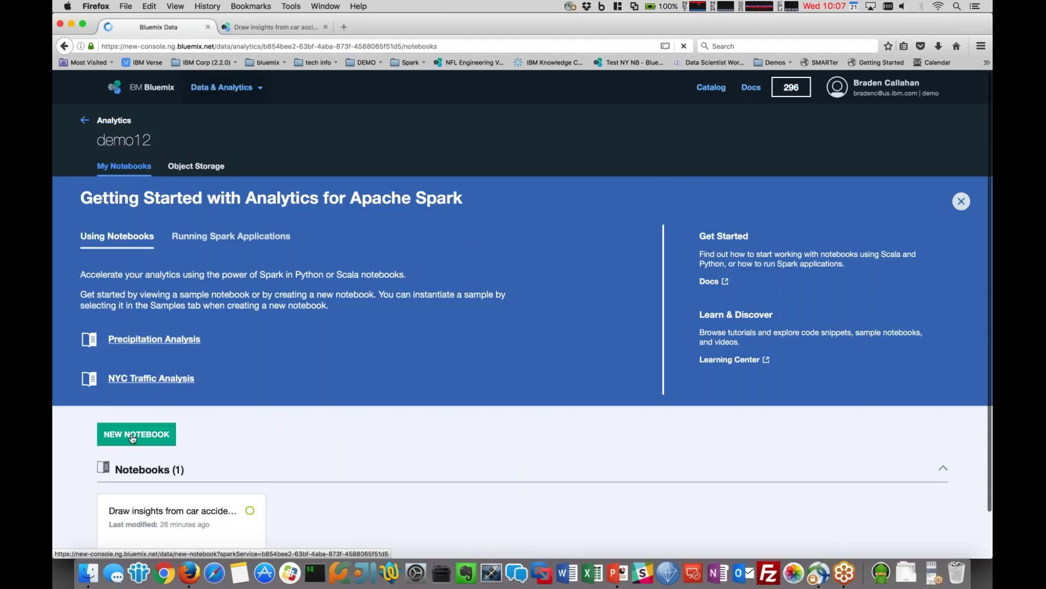
pyautogui.click(132, 437)
pyautogui.scroll(-1, 133, 414)
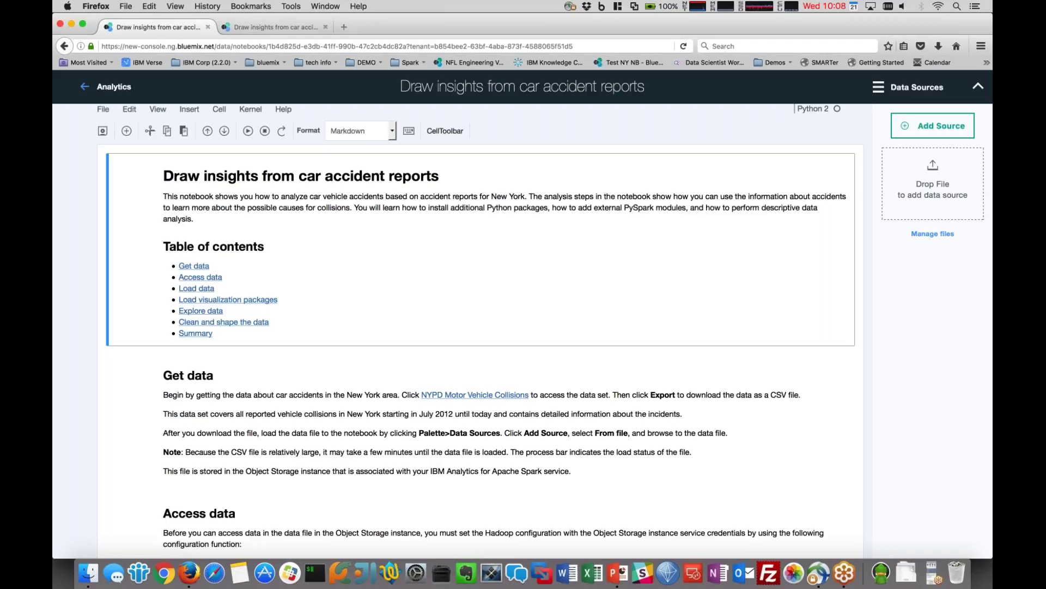
# - Skim the notebook from its table of contents through the Load data code to get an overview of its structure
pyautogui.scroll(-5, 478, 352)
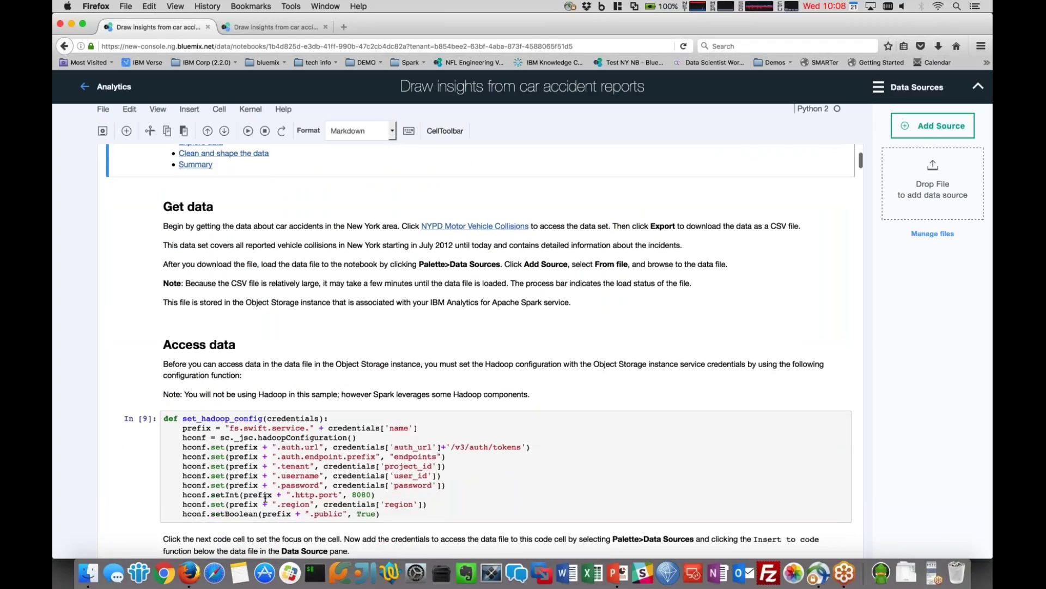
pyautogui.scroll(-8, 265, 498)
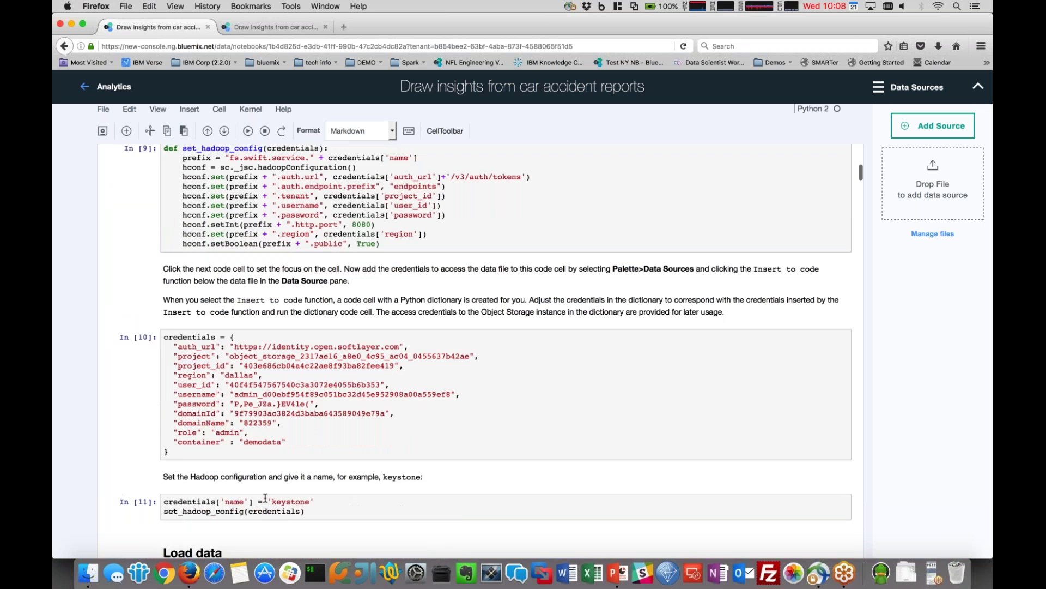
pyautogui.scroll(-2, 265, 498)
pyautogui.scroll(-12, 485, 354)
pyautogui.scroll(1, 485, 355)
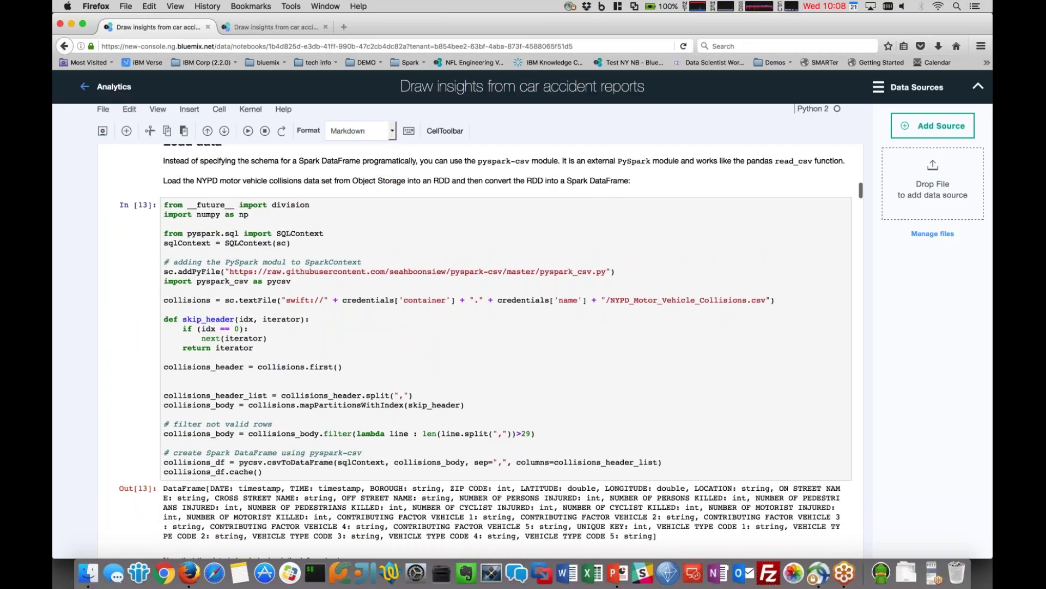
pyautogui.scroll(15, 312, 280)
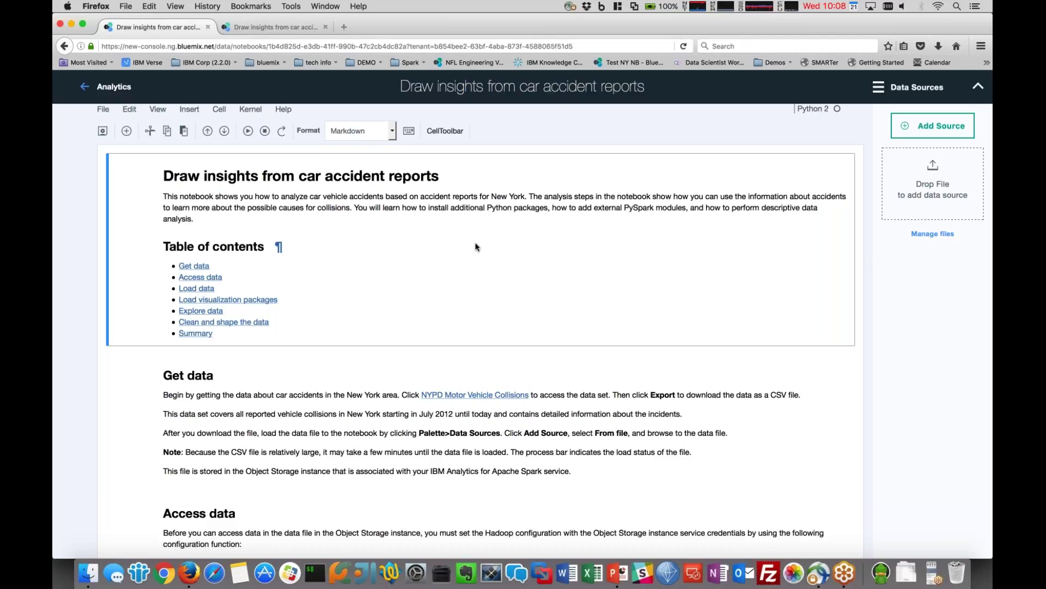
pyautogui.scroll(-3, 475, 247)
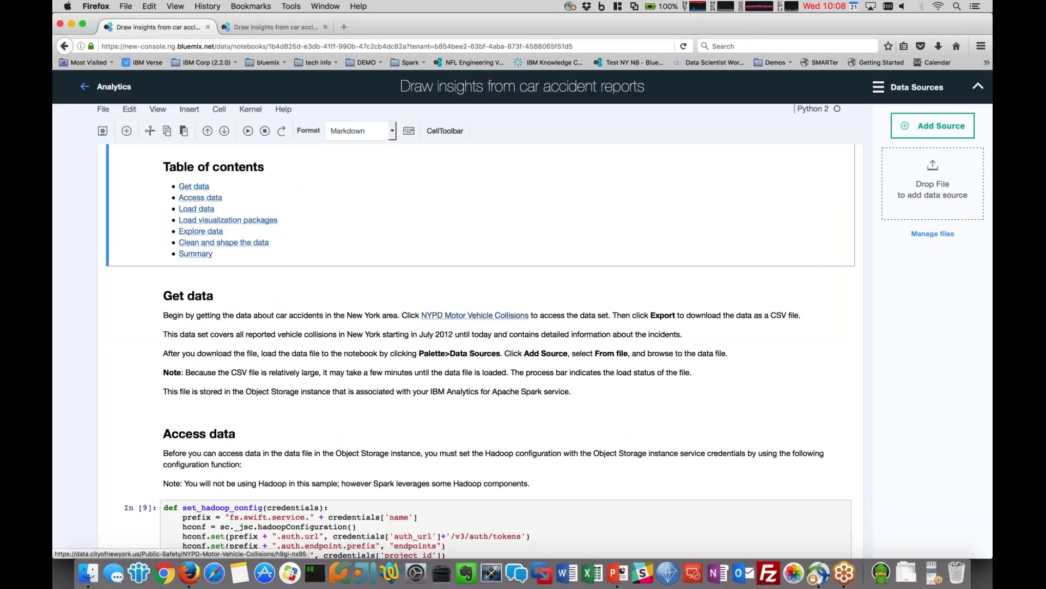
pyautogui.scroll(-3, 414, 383)
pyautogui.scroll(6, 414, 384)
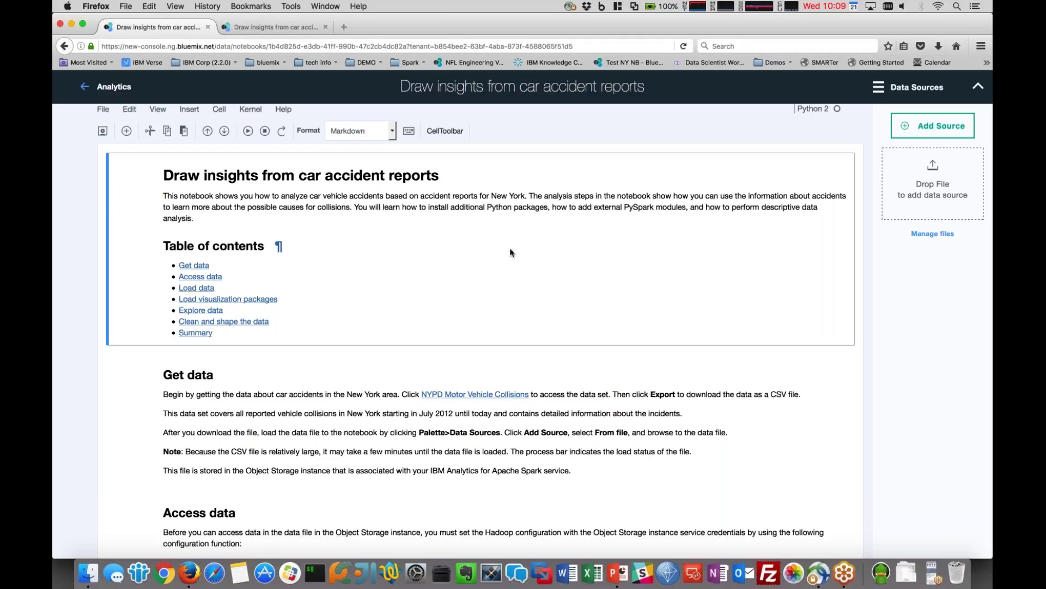
pyautogui.click(109, 109)
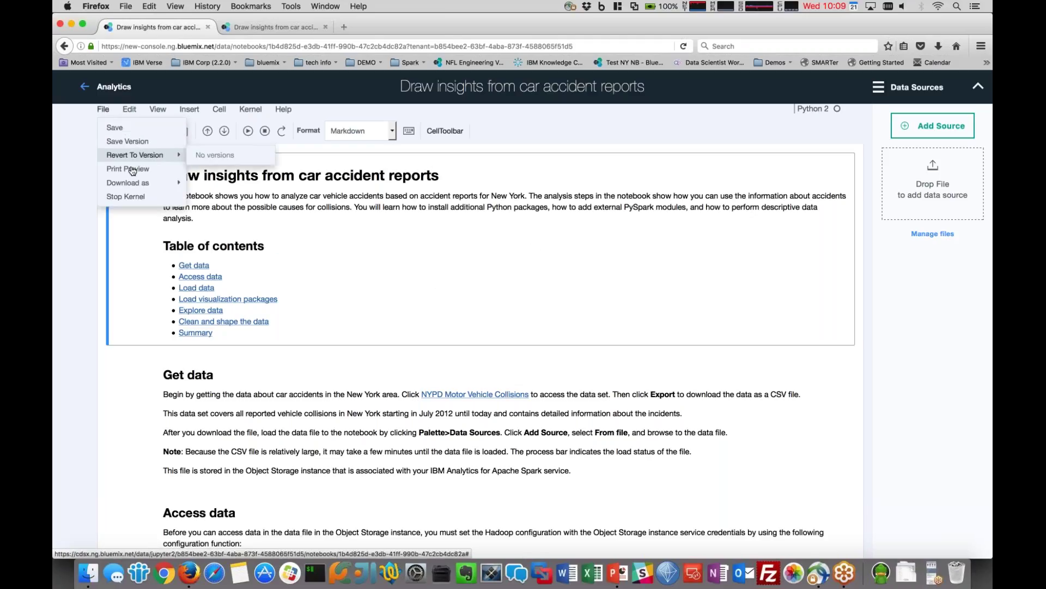
pyautogui.moveTo(142, 160)
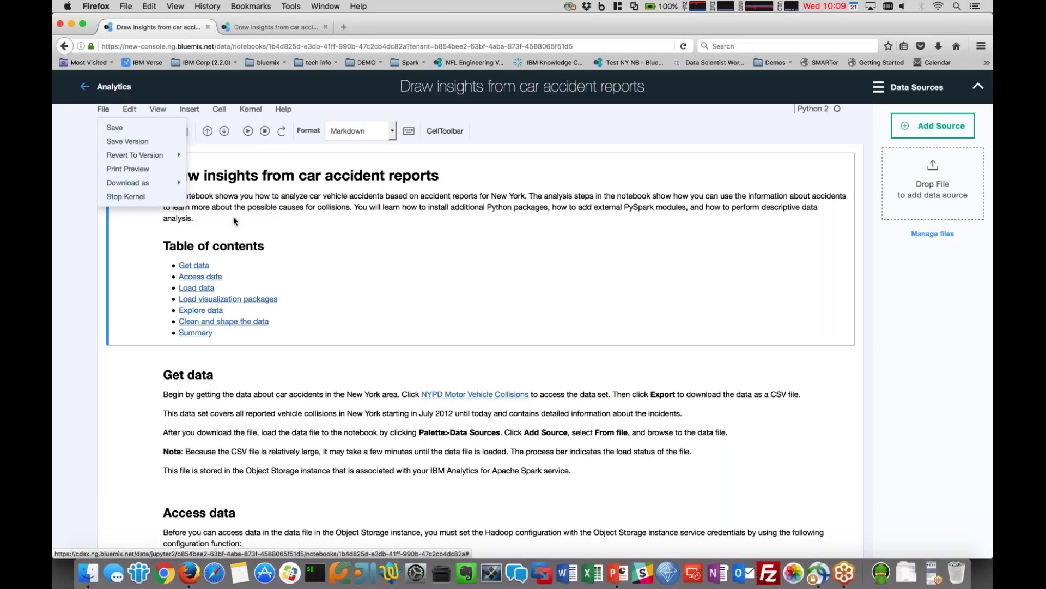
pyautogui.moveTo(181, 186)
pyautogui.click(125, 111)
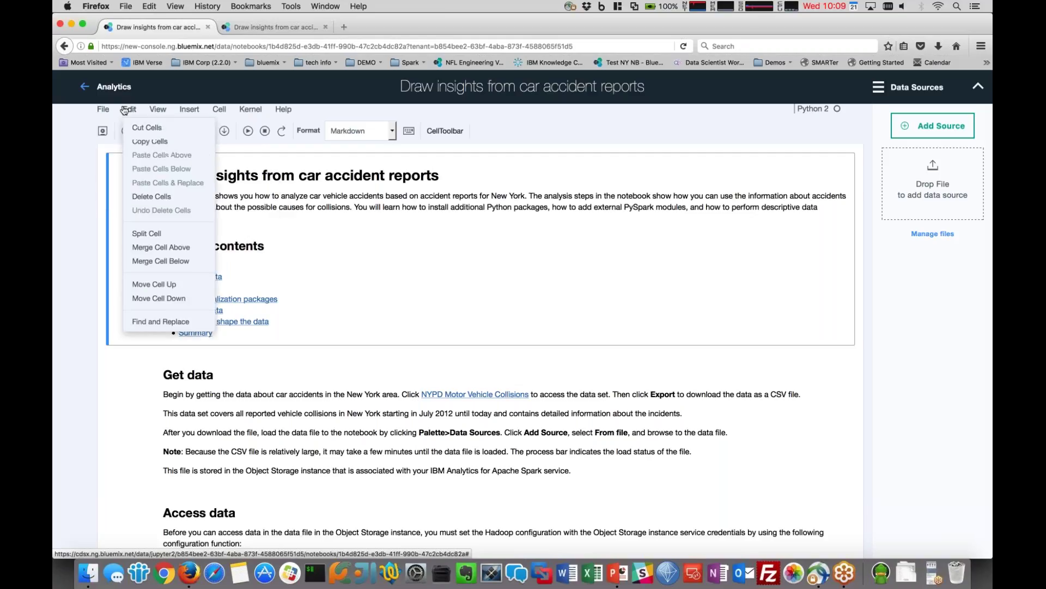
pyautogui.click(249, 112)
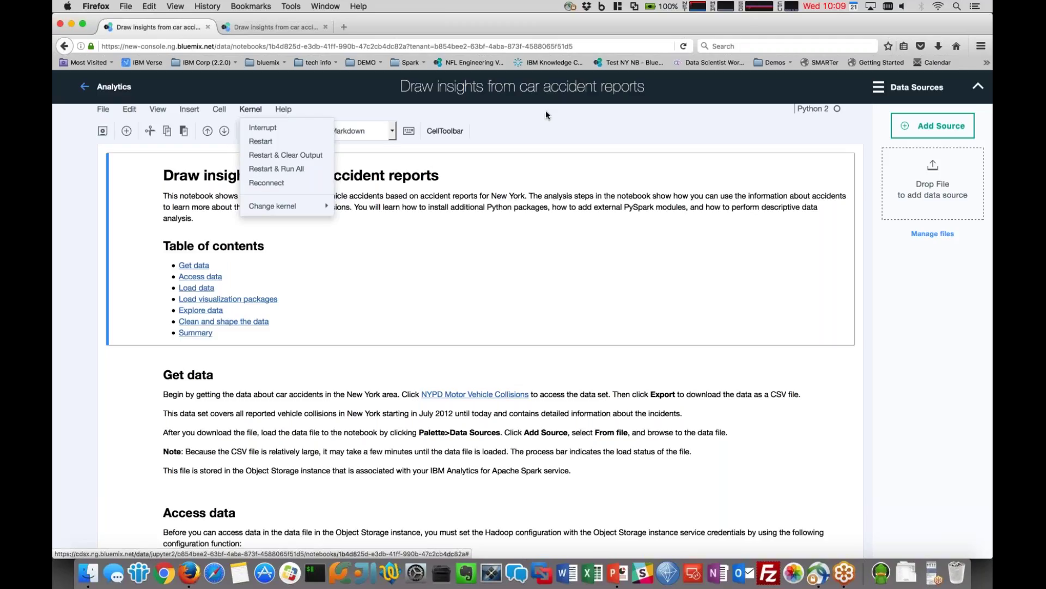
pyautogui.click(279, 181)
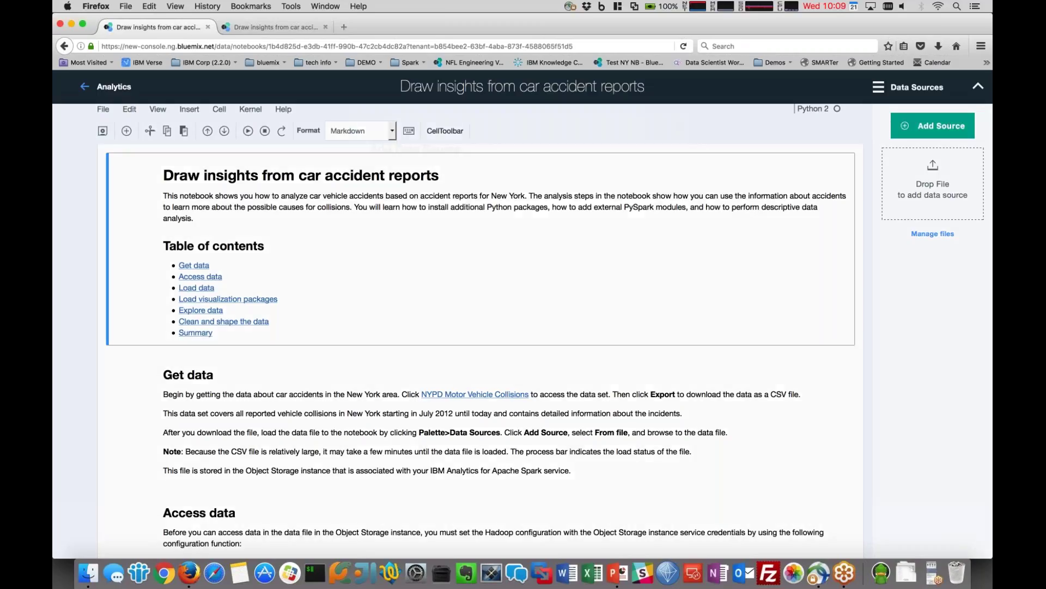
# - Check the options for adding a data source from a file or from Bluemix, and close the dialog without adding one
pyautogui.click(933, 126)
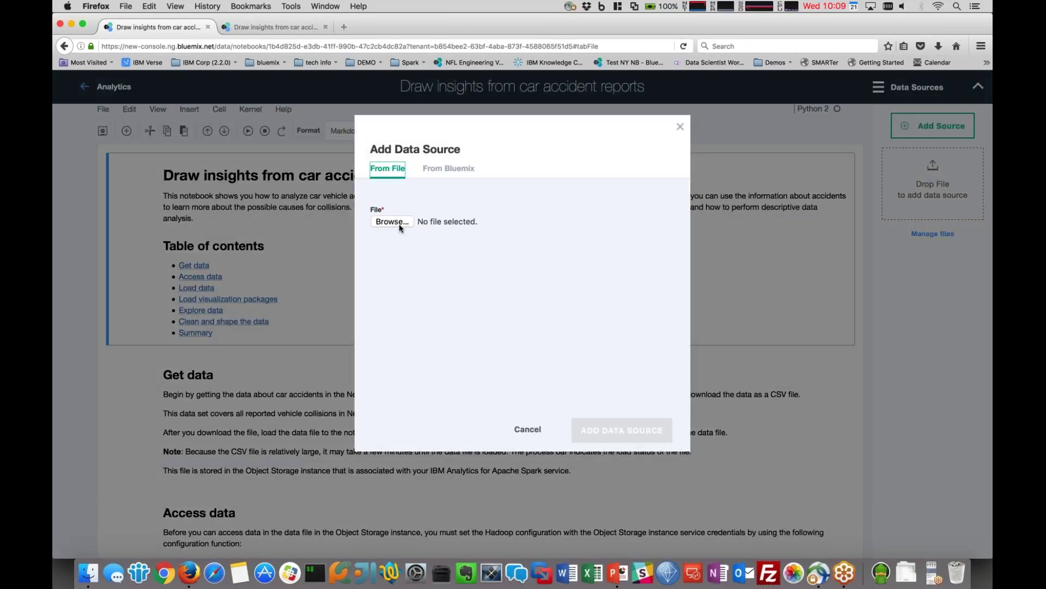
pyautogui.click(449, 168)
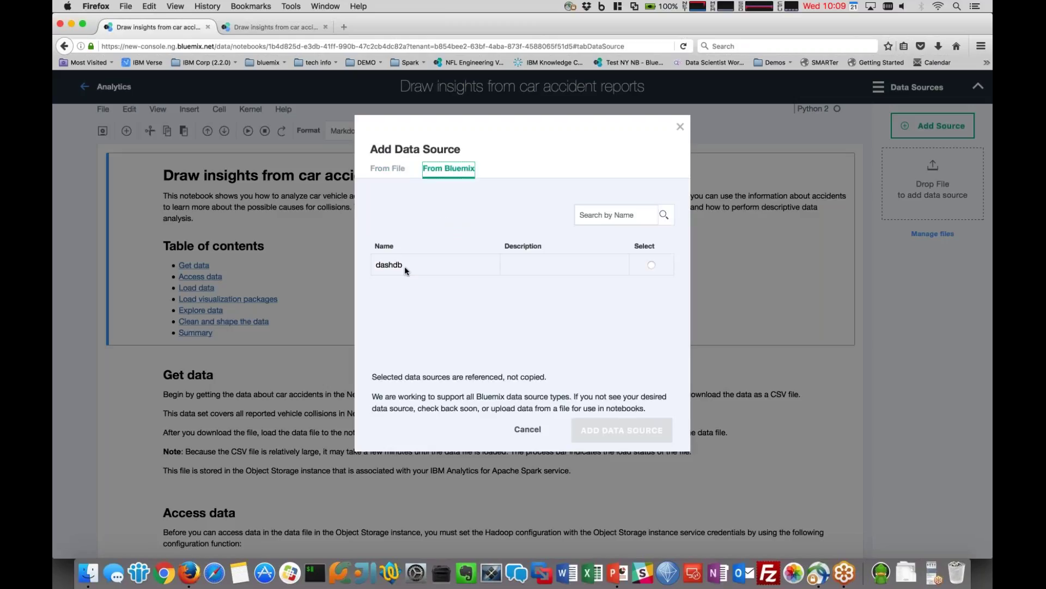
pyautogui.click(405, 267)
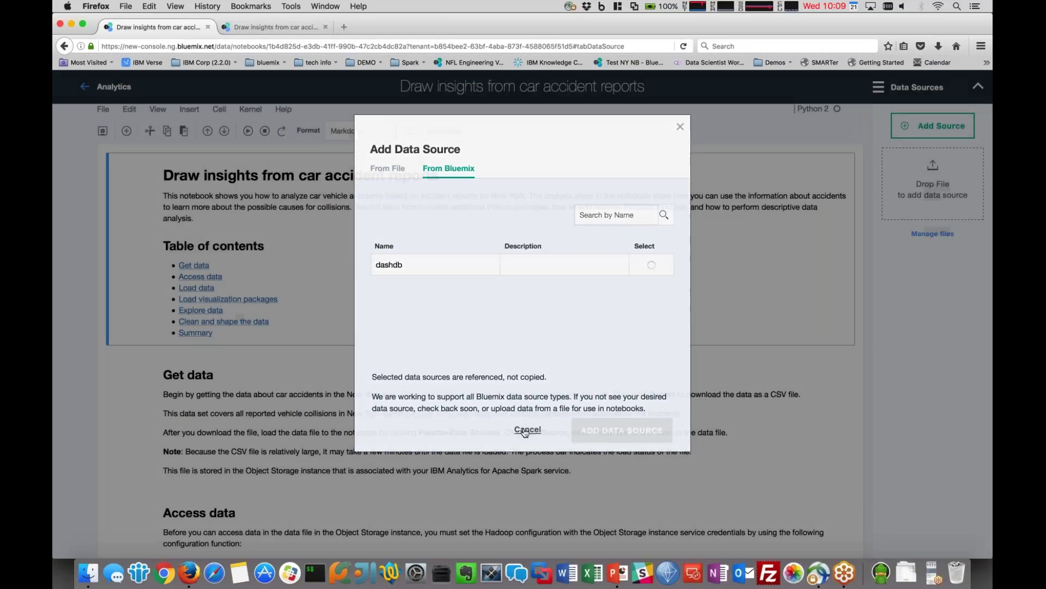
pyautogui.click(526, 430)
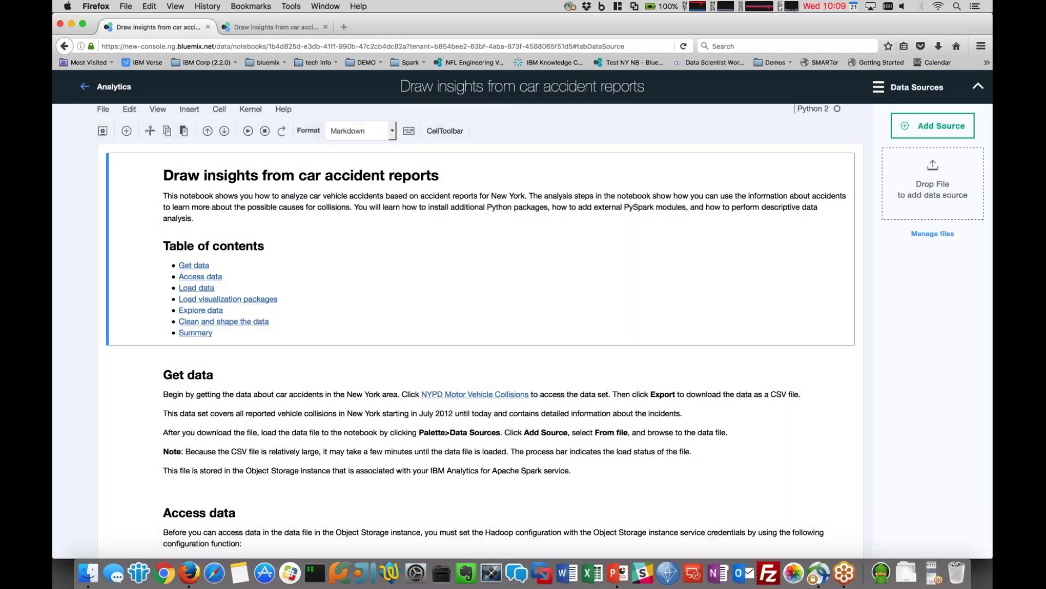
# - View the notebook's general info and its environment details in the notebook tools
pyautogui.click(879, 87)
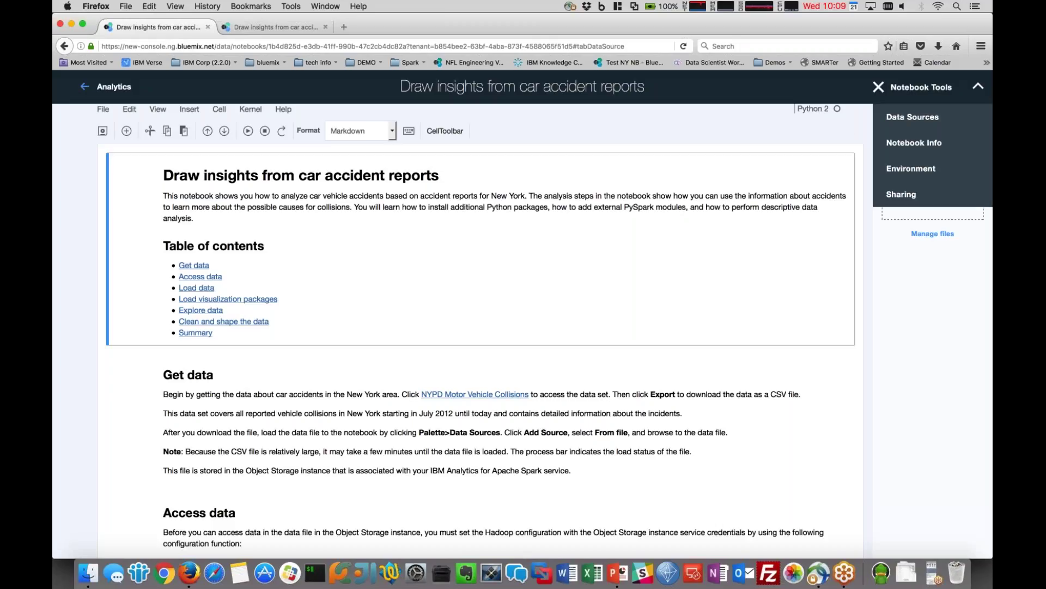
pyautogui.click(916, 144)
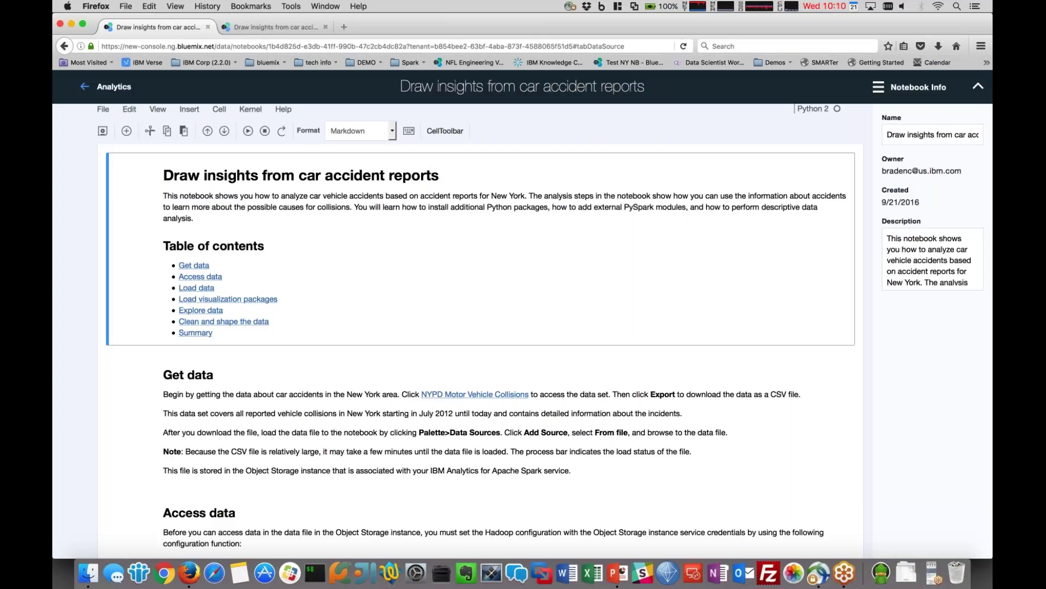
pyautogui.click(880, 88)
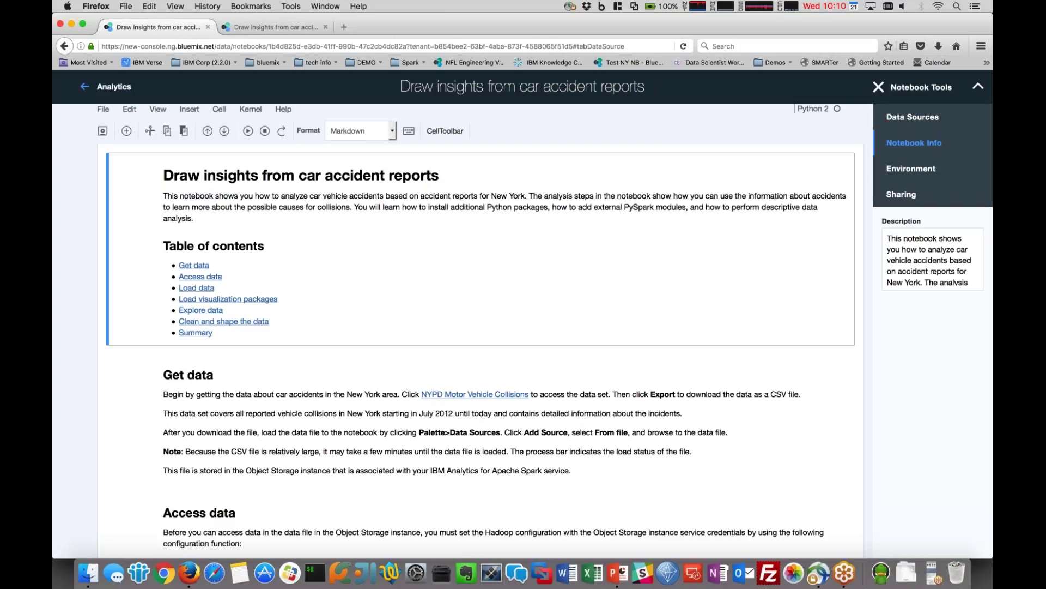
pyautogui.click(911, 168)
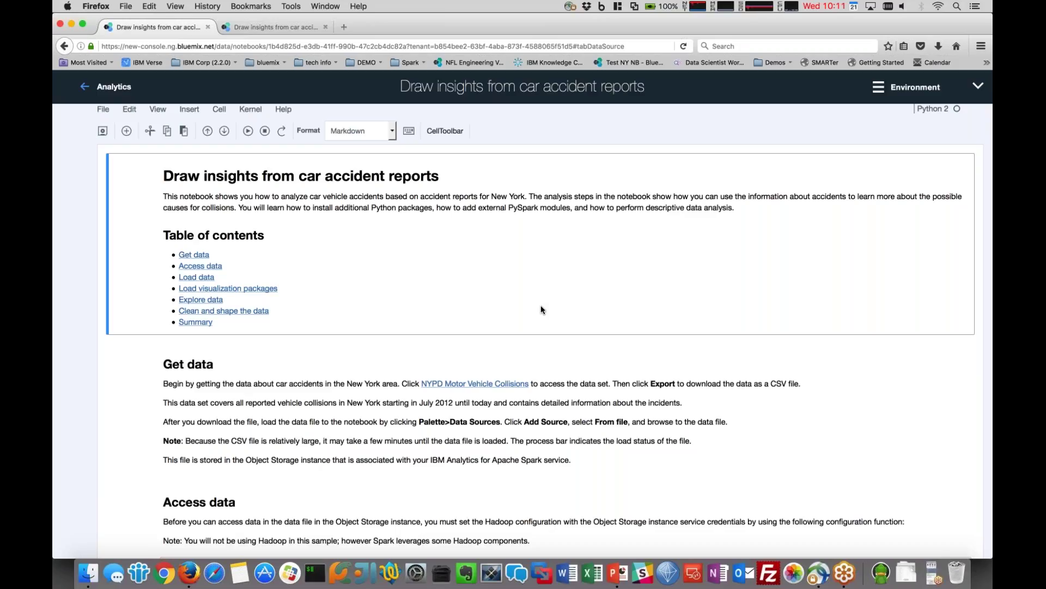
# - Read the Get data and Access data instructions, the Hadoop configuration and credentials cells, and the code that loads the collisions data set
pyautogui.scroll(-1, 542, 310)
pyautogui.scroll(-5, 541, 309)
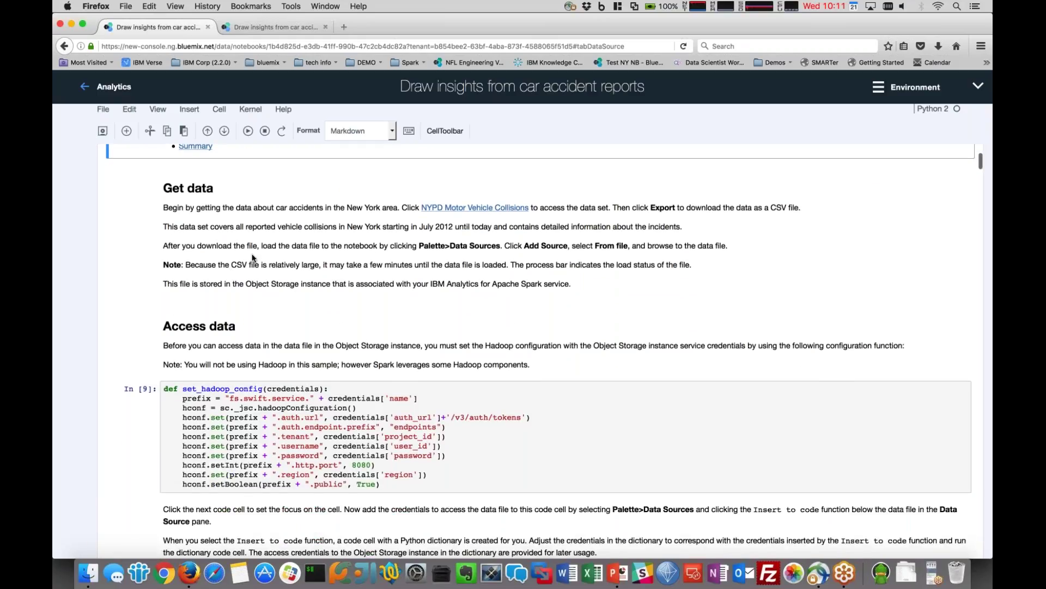
pyautogui.scroll(-1, 383, 260)
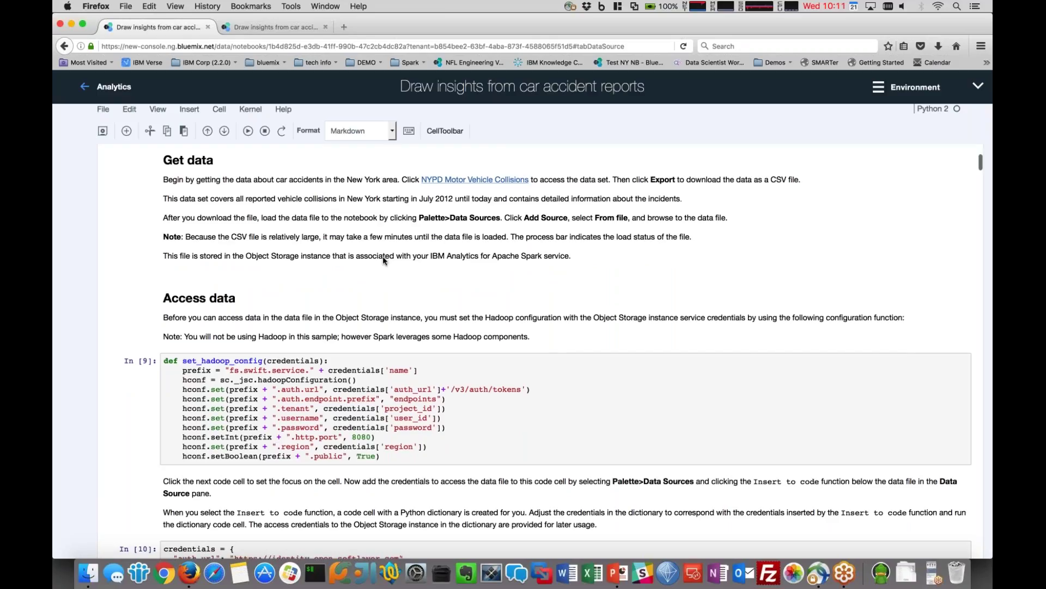
pyautogui.scroll(-2, 383, 258)
pyautogui.scroll(-4, 382, 260)
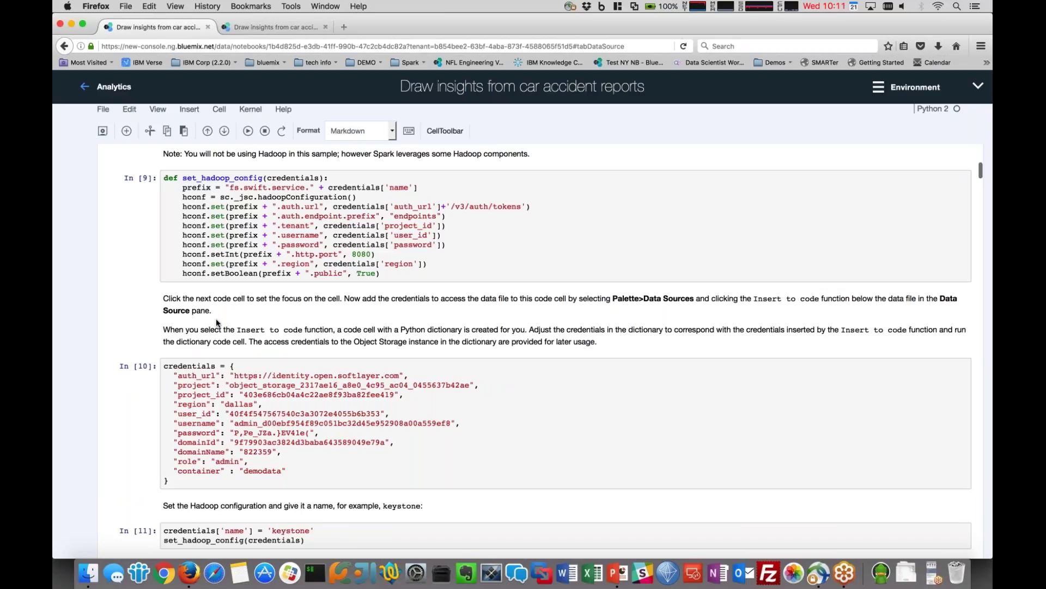
pyautogui.scroll(-5, 216, 319)
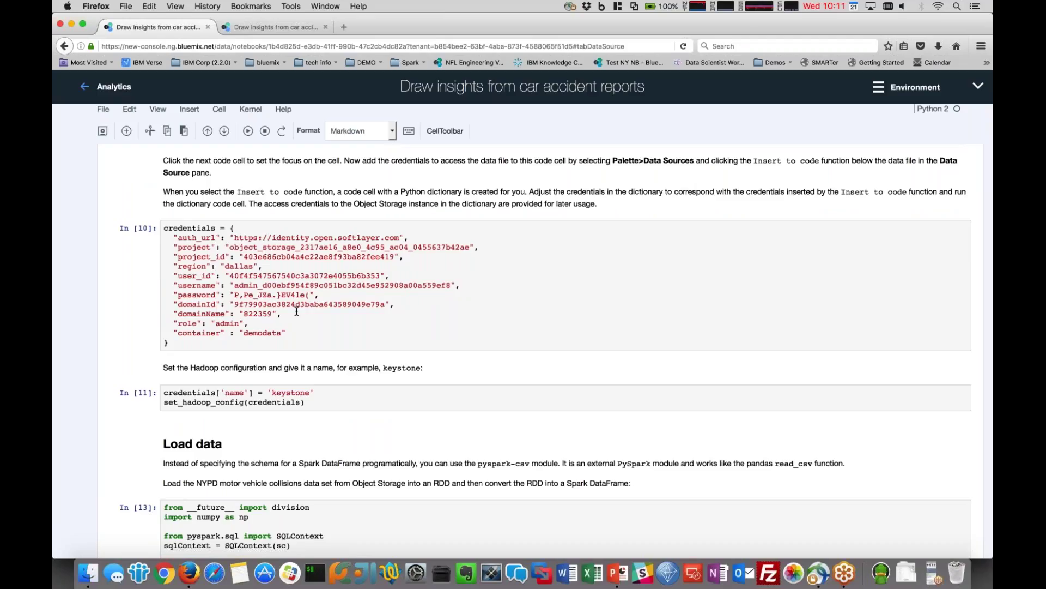
pyautogui.scroll(-5, 297, 311)
pyautogui.scroll(-3, 545, 352)
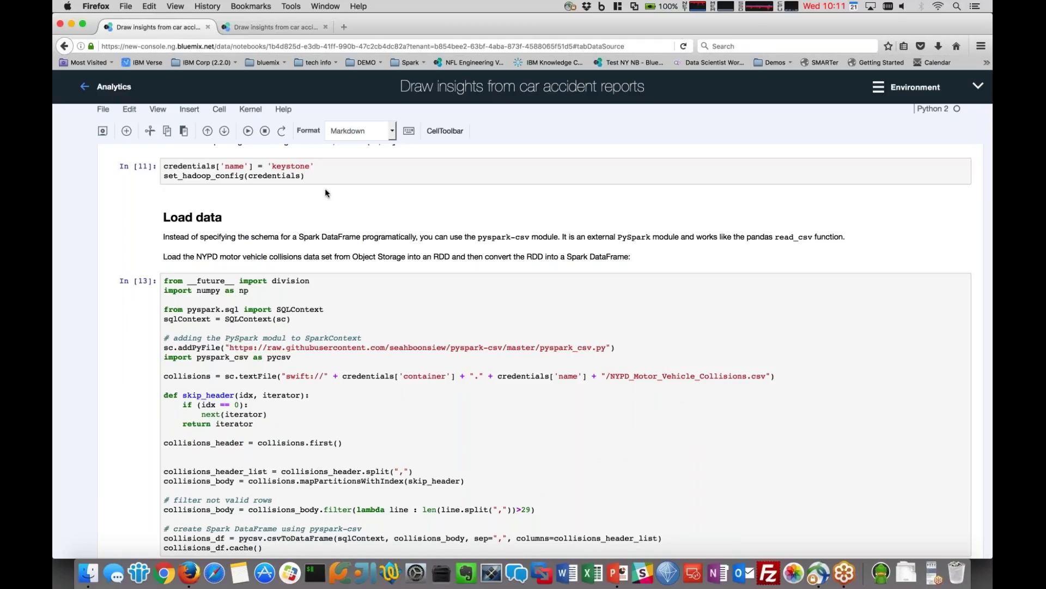
pyautogui.scroll(-3, 325, 188)
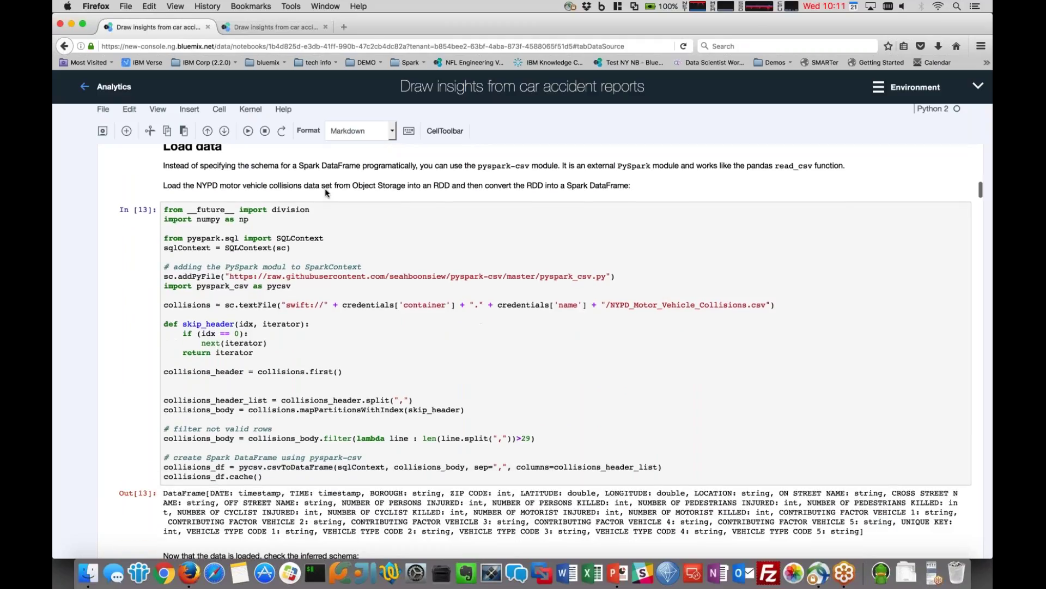
pyautogui.scroll(-1, 412, 218)
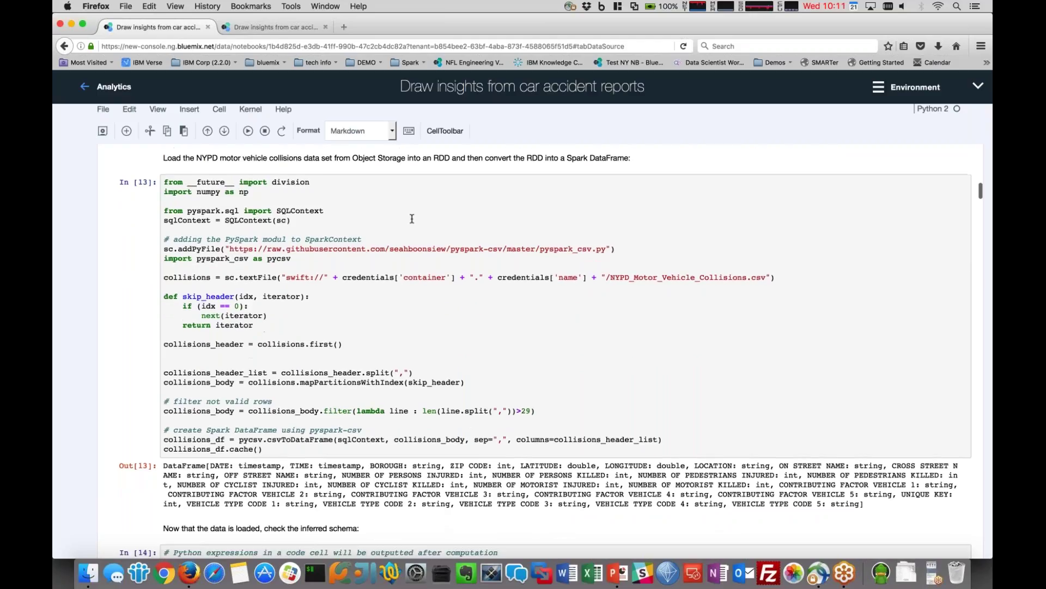